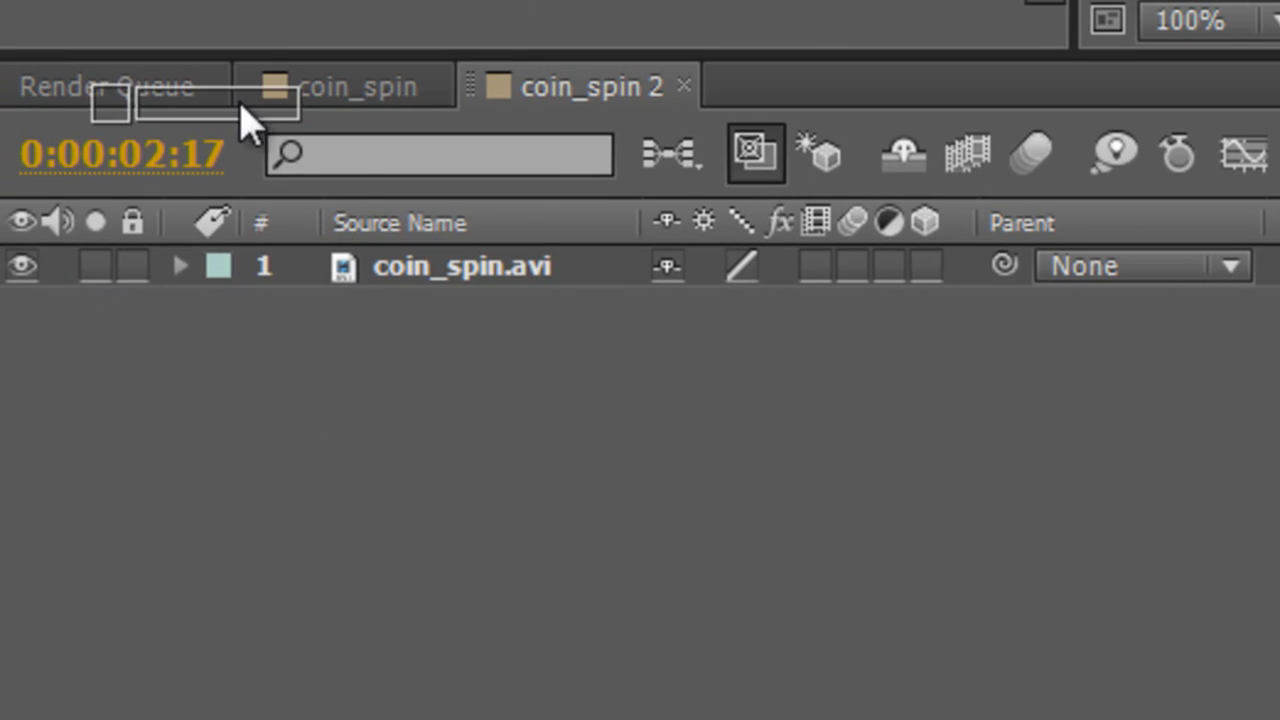
# - Switch the coin_spin.avi layer's Wave Warp to the Noise wave type with Direction 0°
pyautogui.click(449, 277)
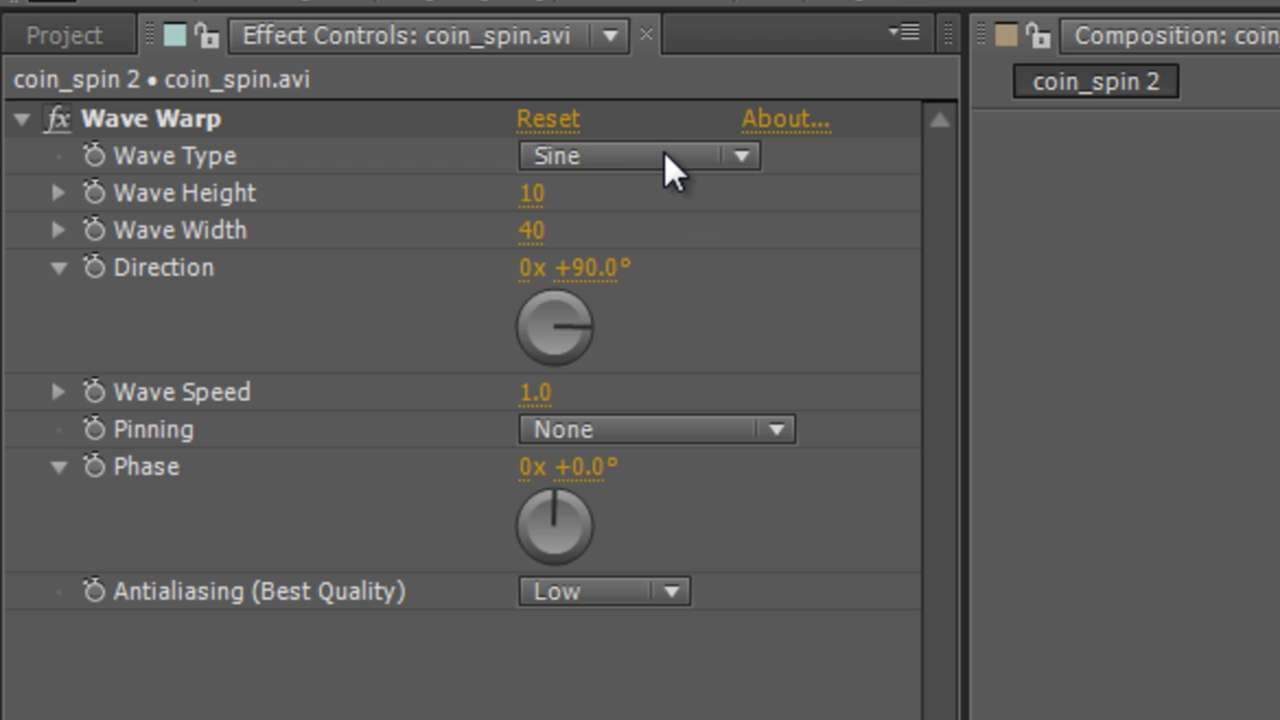
pyautogui.click(664, 155)
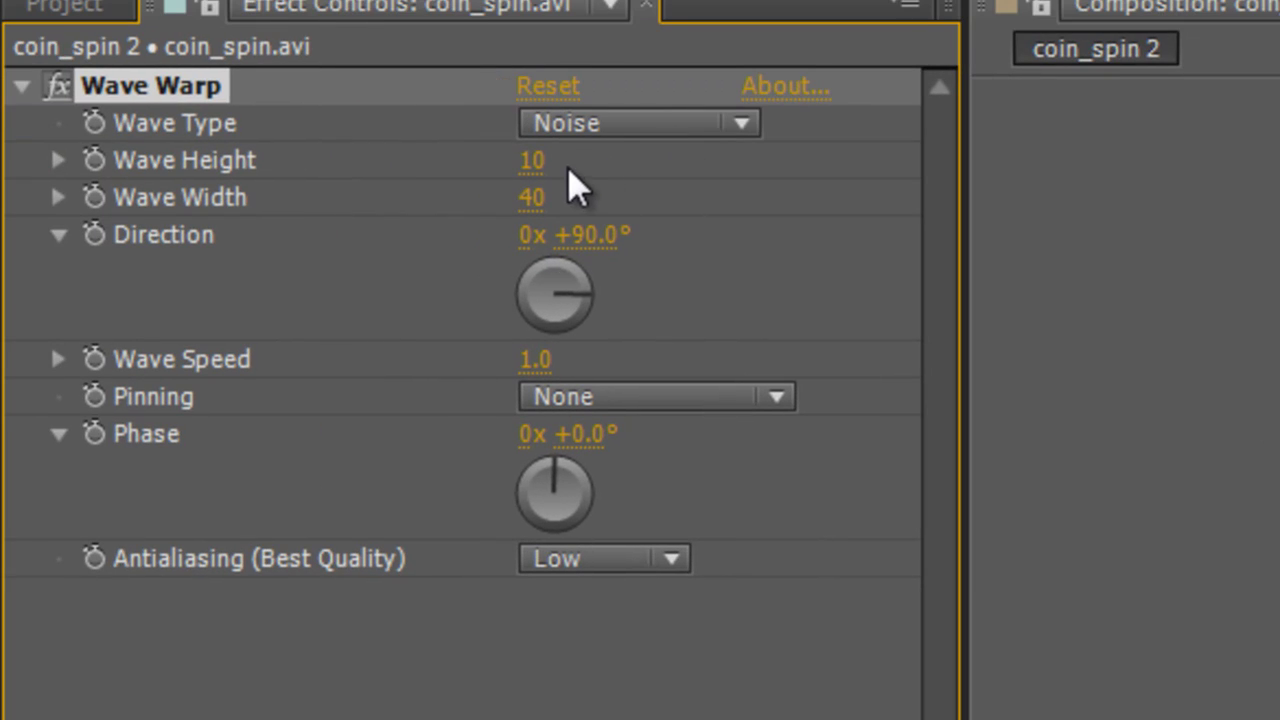
pyautogui.click(588, 234)
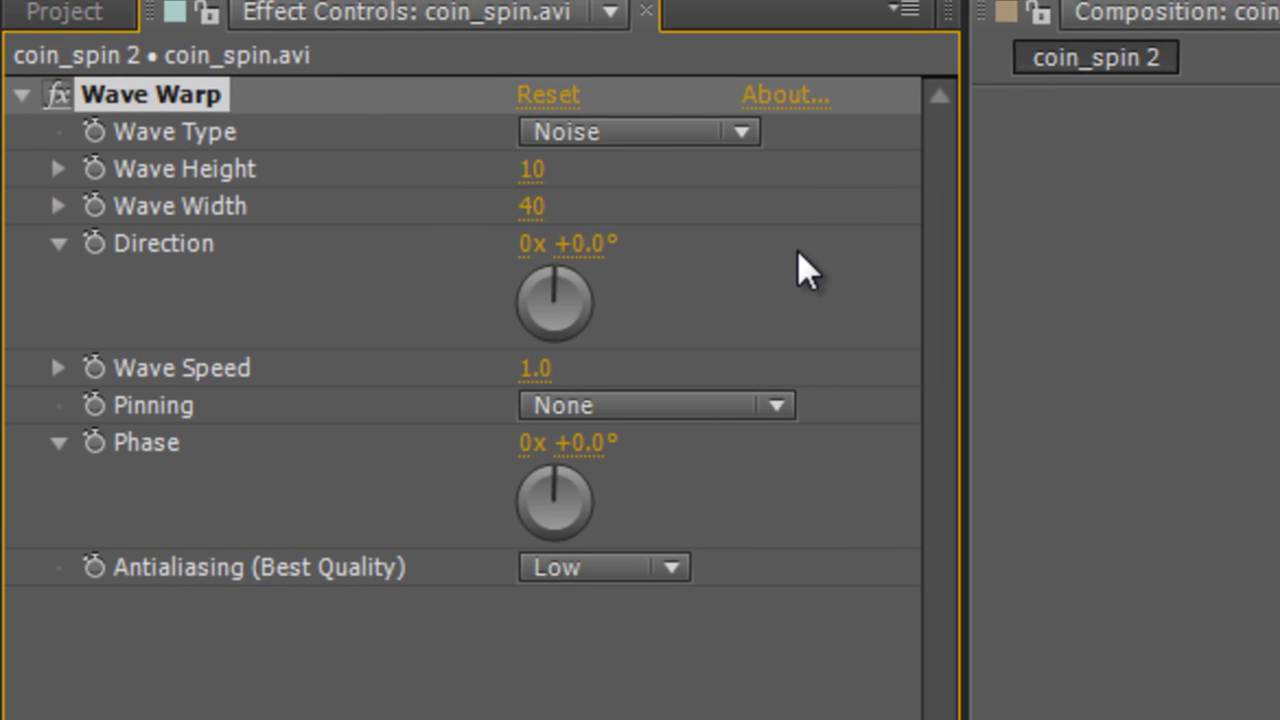
# - Give Wave Warp a Wave Width of 1, Wave Height 41 and Wave Speed 0
pyautogui.click(797, 249)
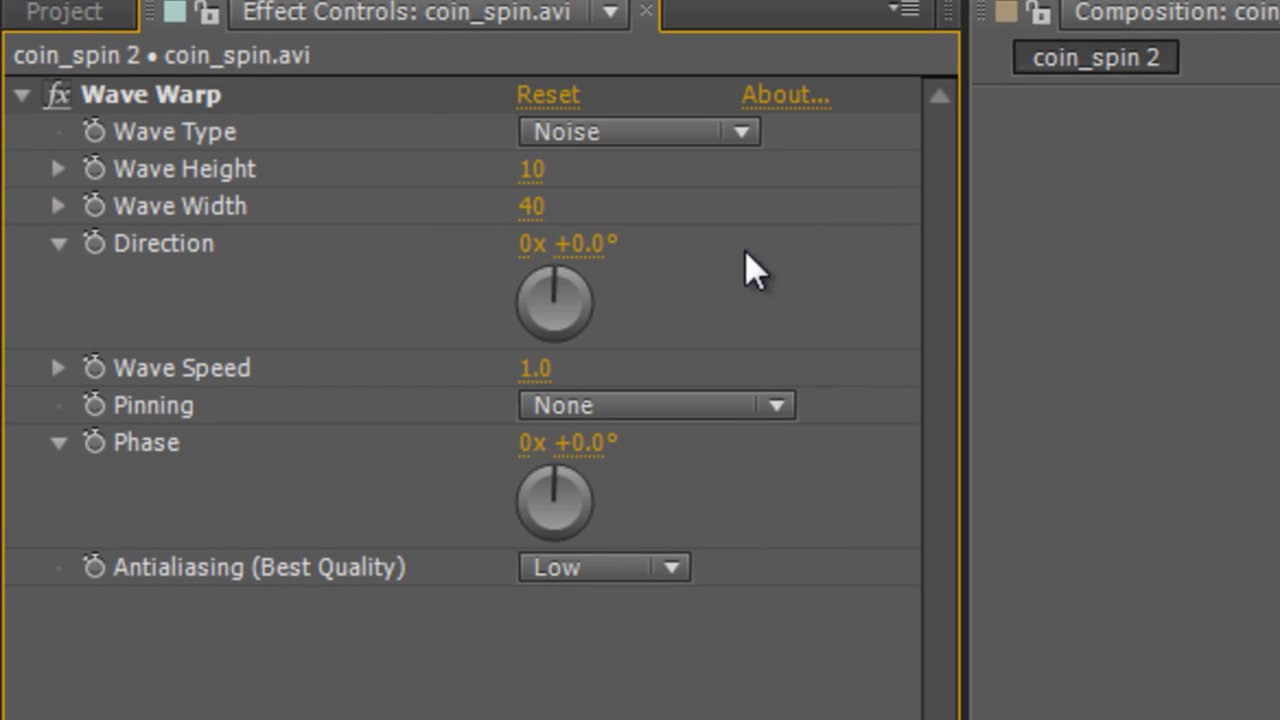
pyautogui.click(533, 206)
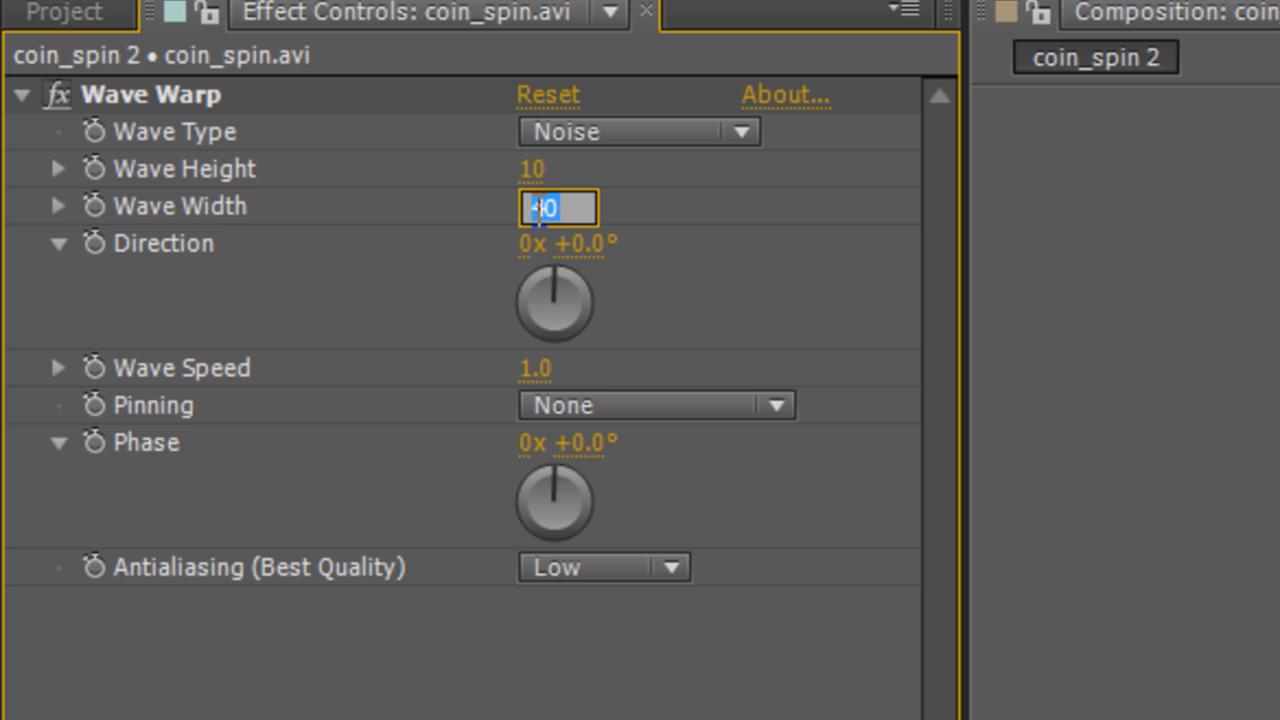
pyautogui.write('1')
pyautogui.press('Return')
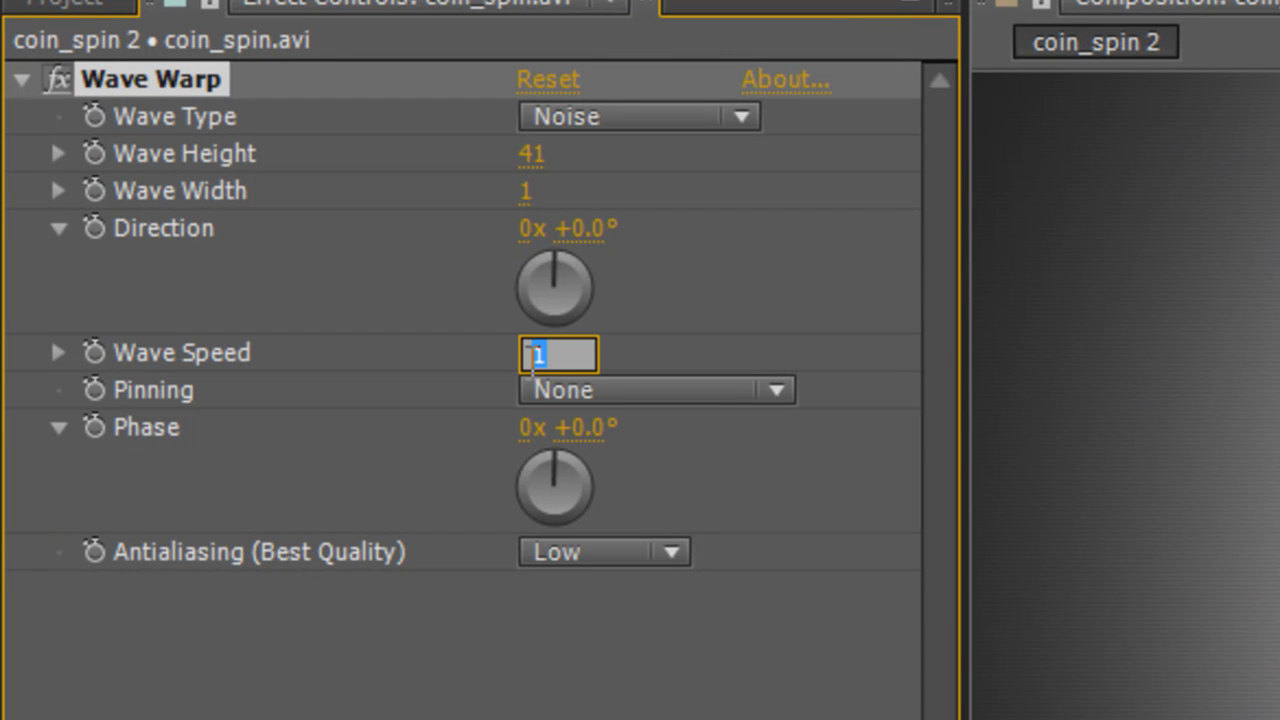
pyautogui.write('0')
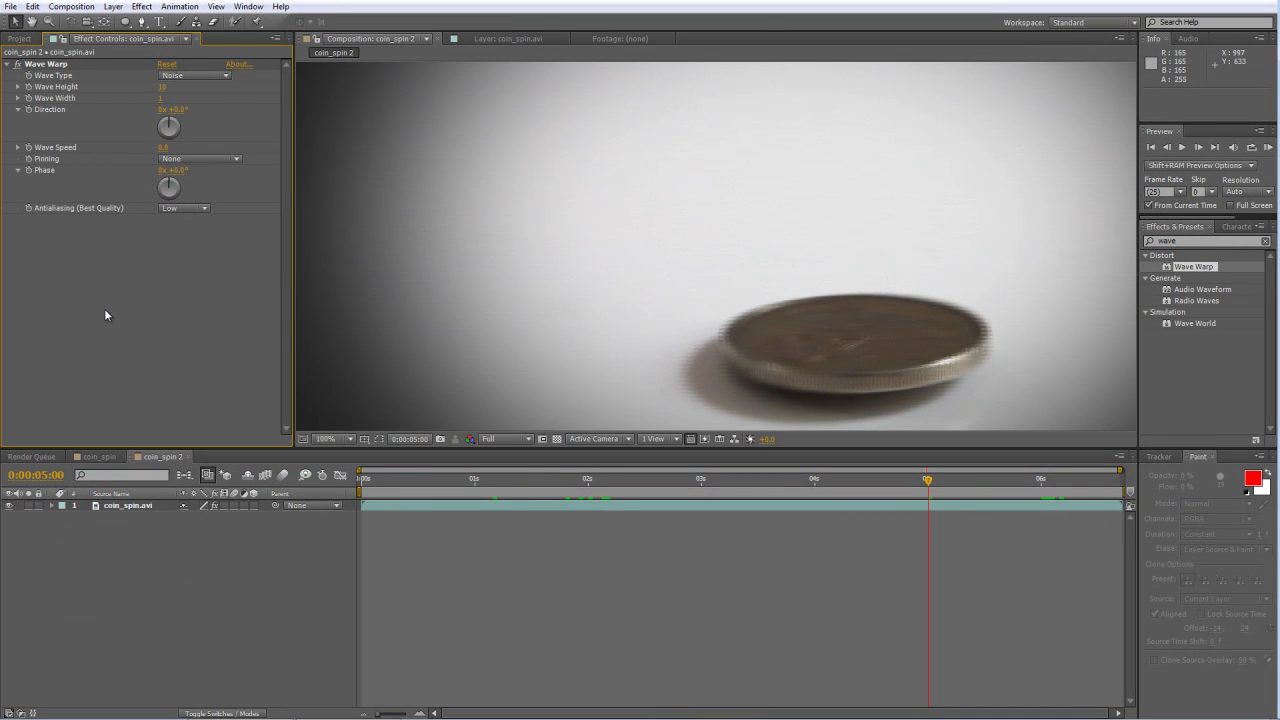
# - Delete Wave Warp from the coin layer and move the current time to 0:00:01:10
pyautogui.click(47, 64)
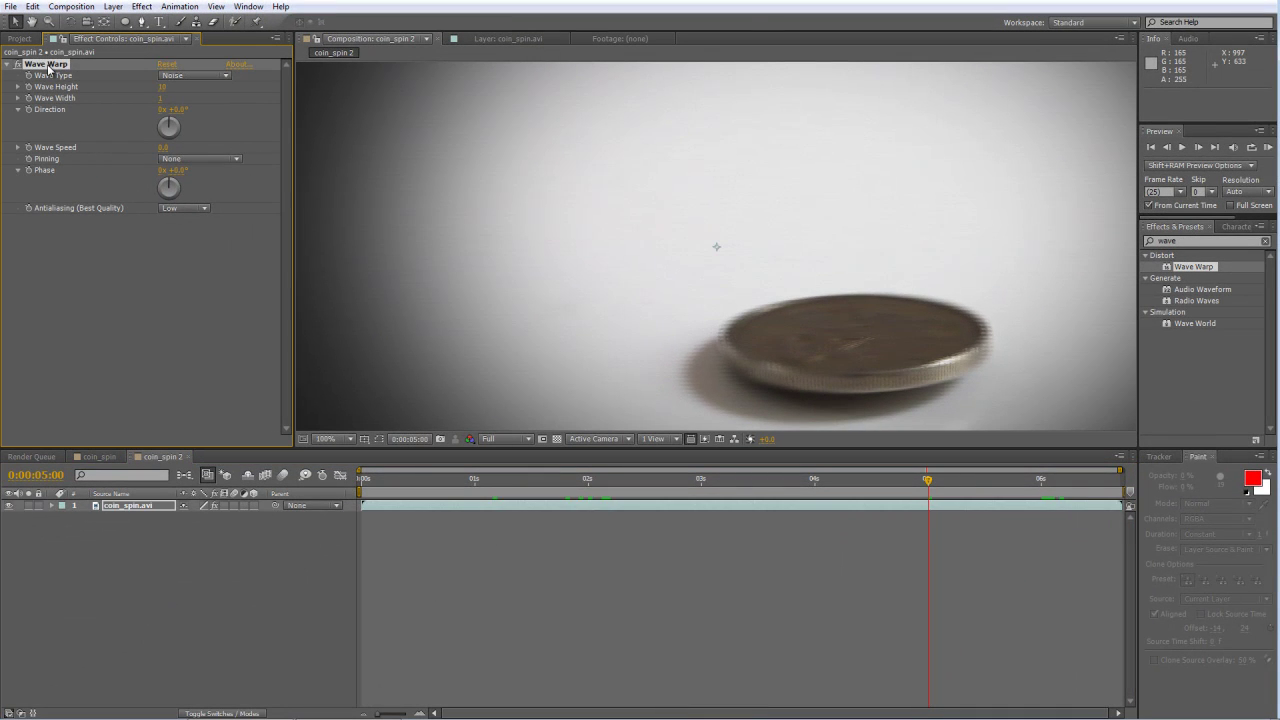
pyautogui.press('Delete')
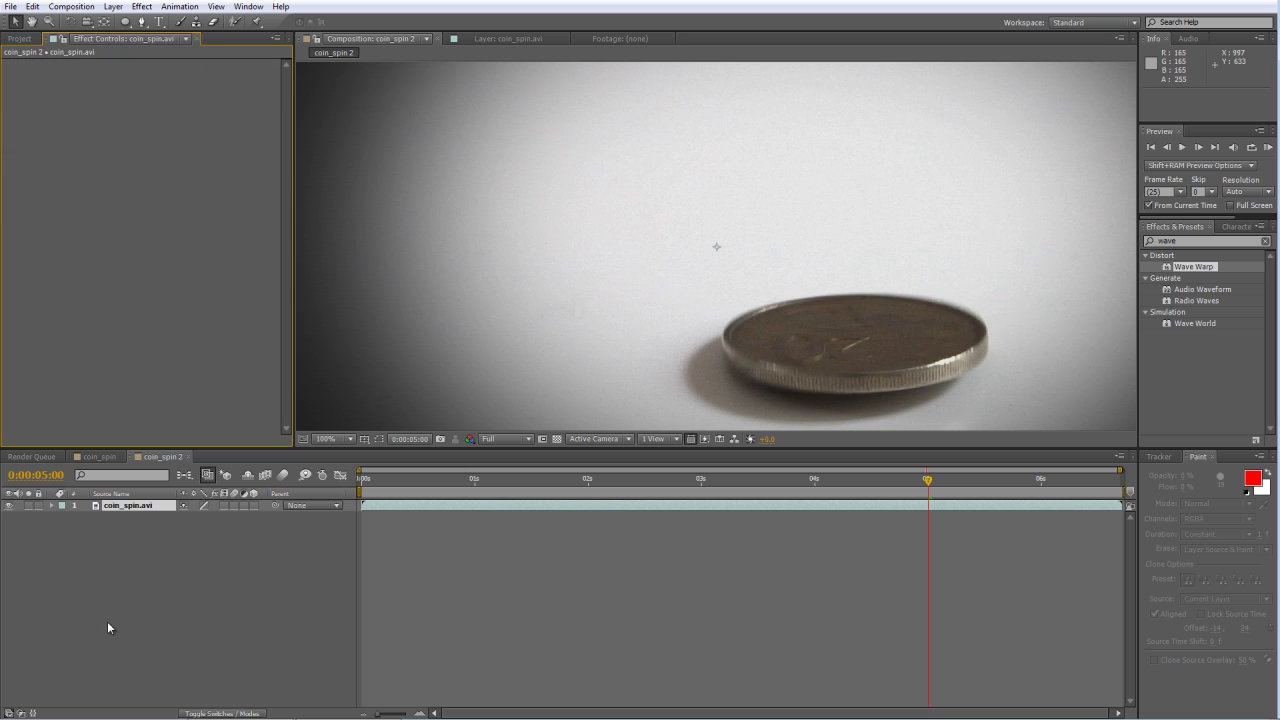
pyautogui.click(107, 621)
pyautogui.press('space')
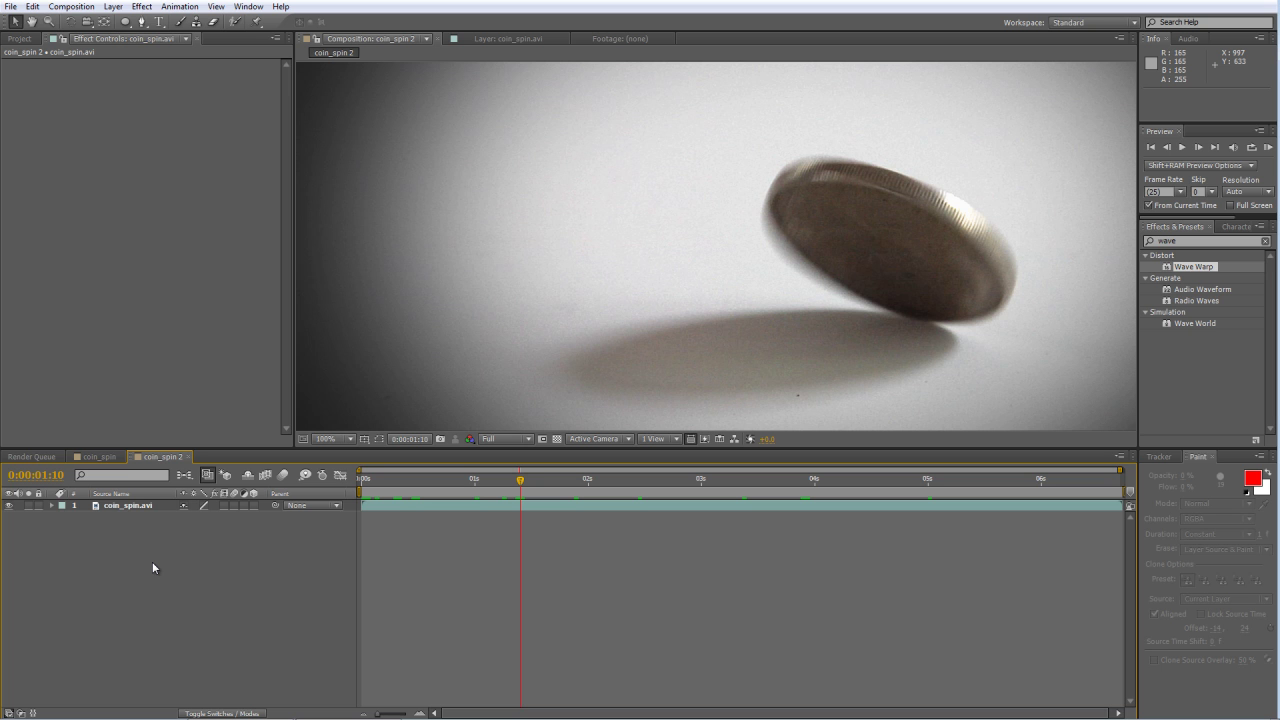
# - Find the Grid effect in Effects & Presets, apply it to the coin, and view at 50%
pyautogui.click(1148, 241)
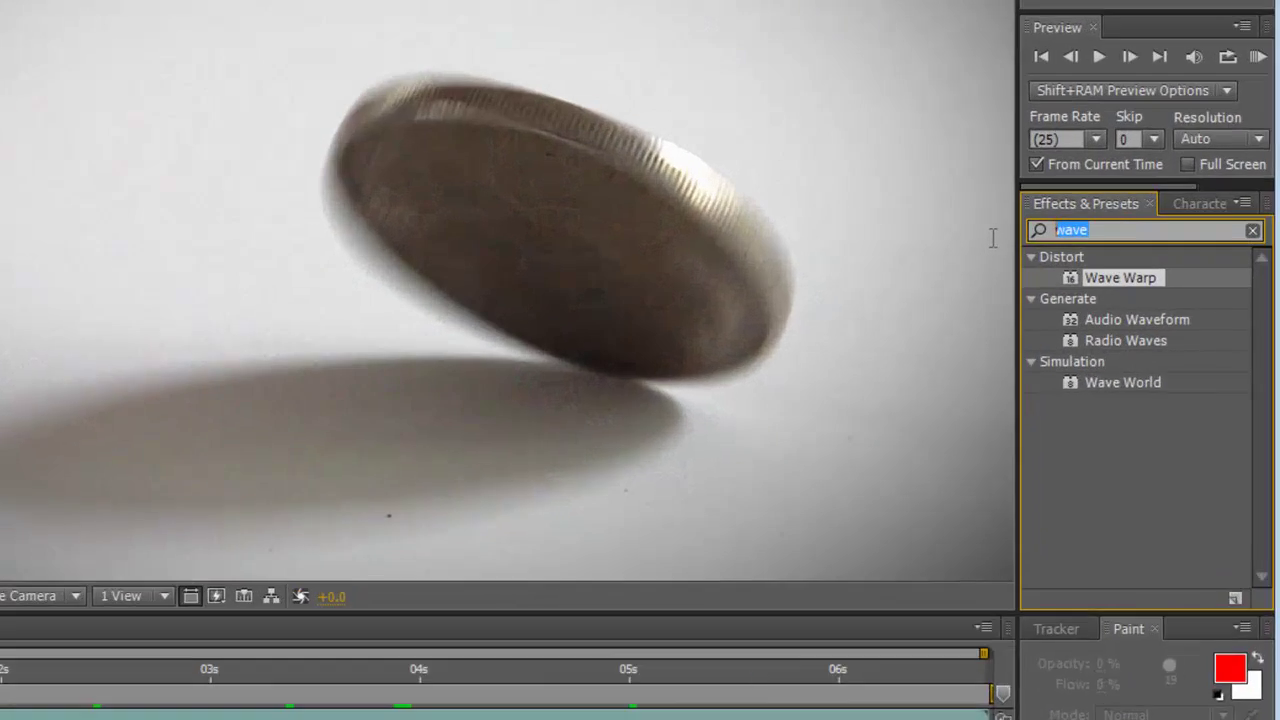
pyautogui.write('grid')
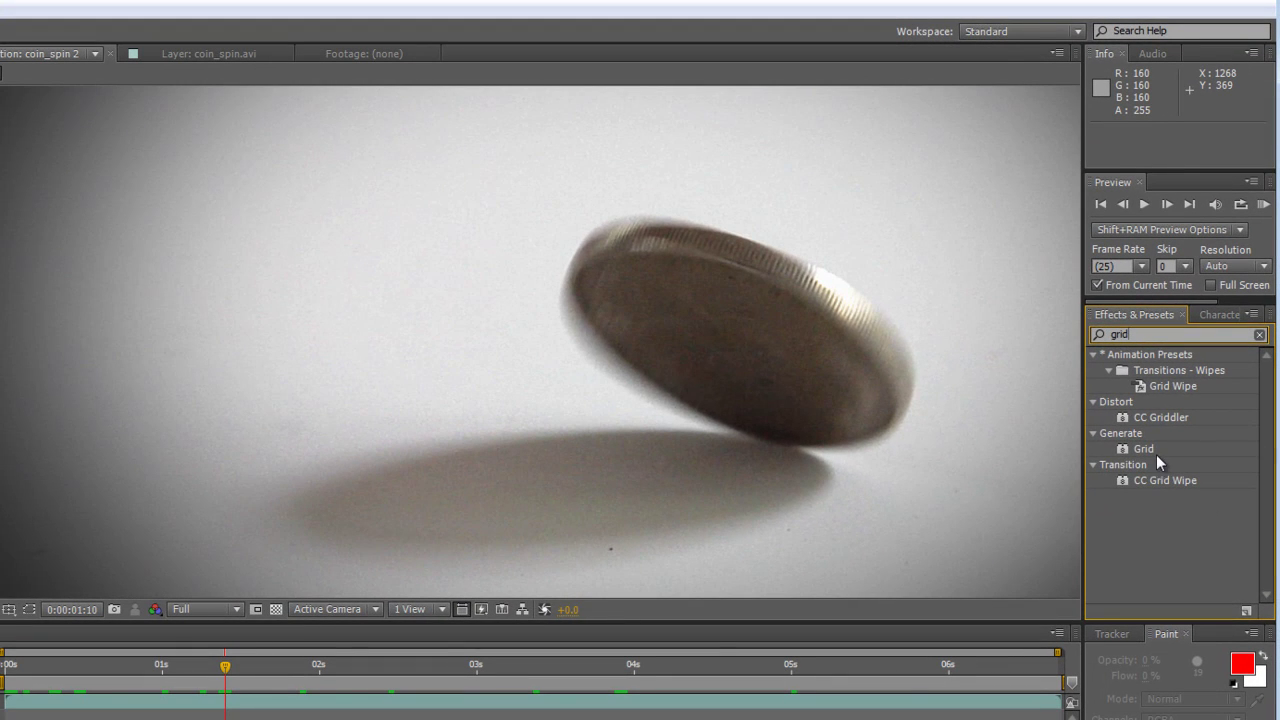
pyautogui.click(1150, 451)
pyautogui.moveTo(1153, 455); pyautogui.dragTo(703, 271)
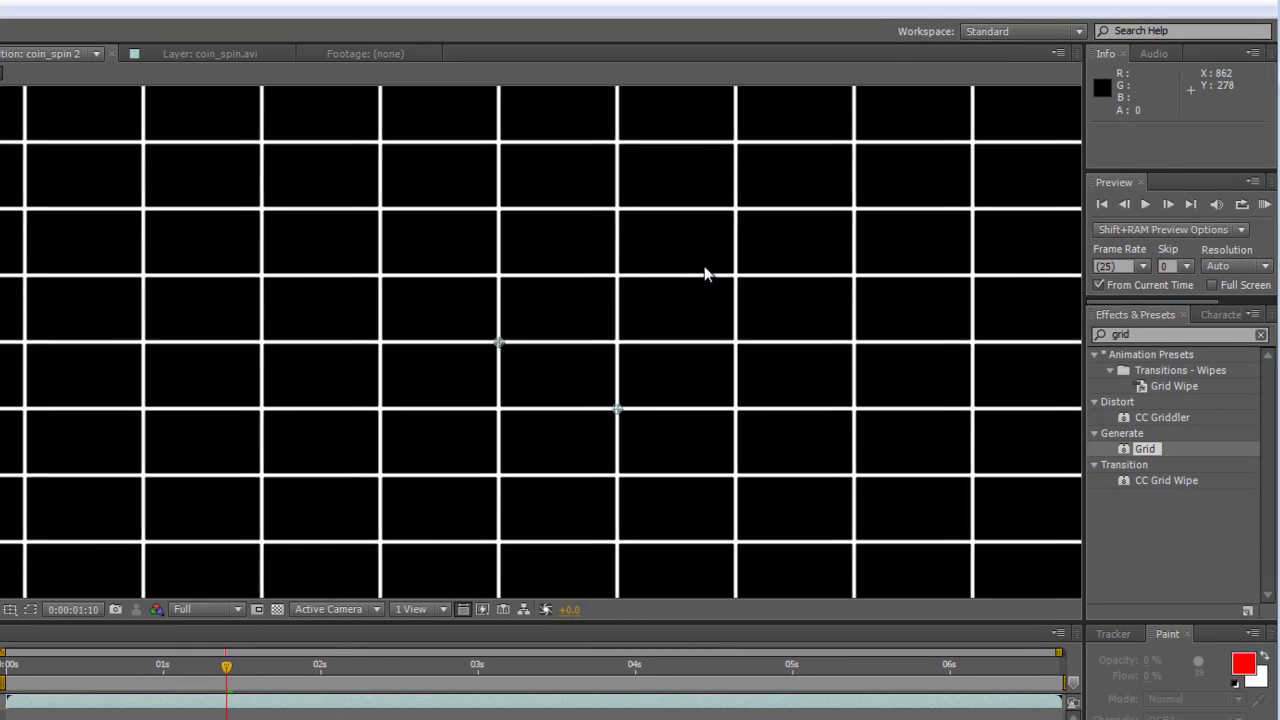
pyautogui.press(',')
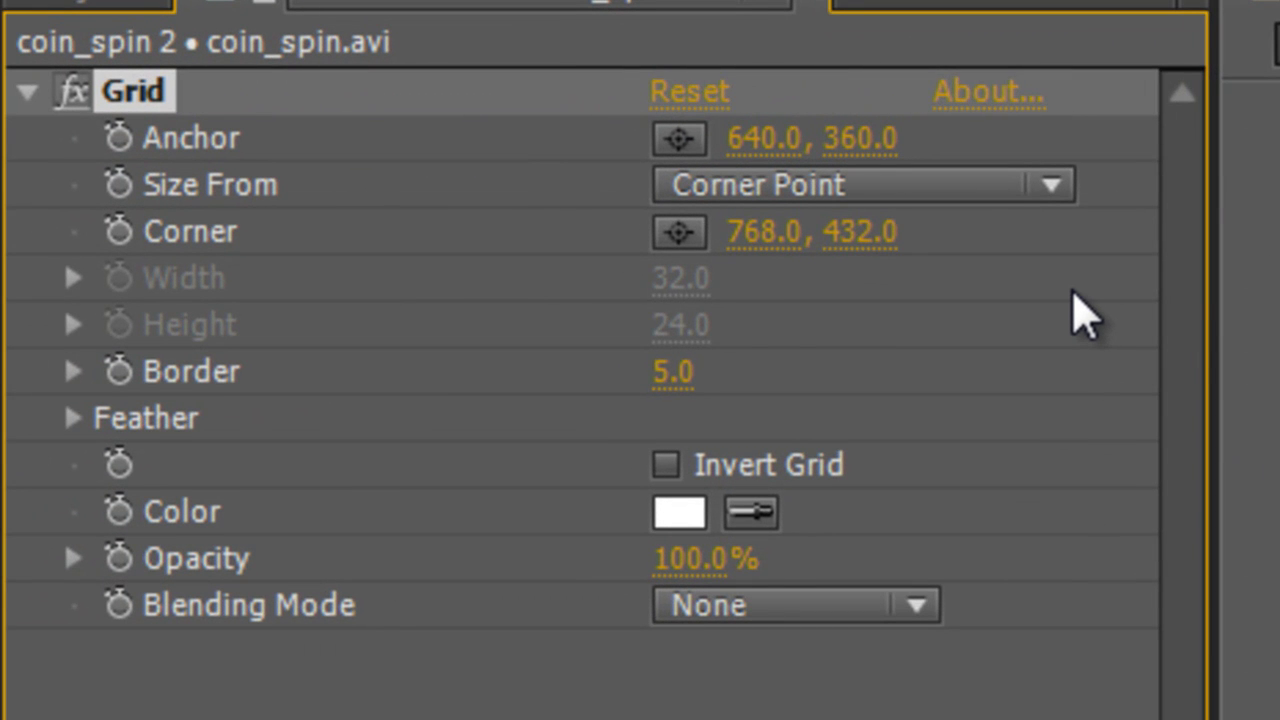
# - Size the Grid by Width & Height Sliders, with Width 4000 and Anchor X -170
pyautogui.click(968, 182)
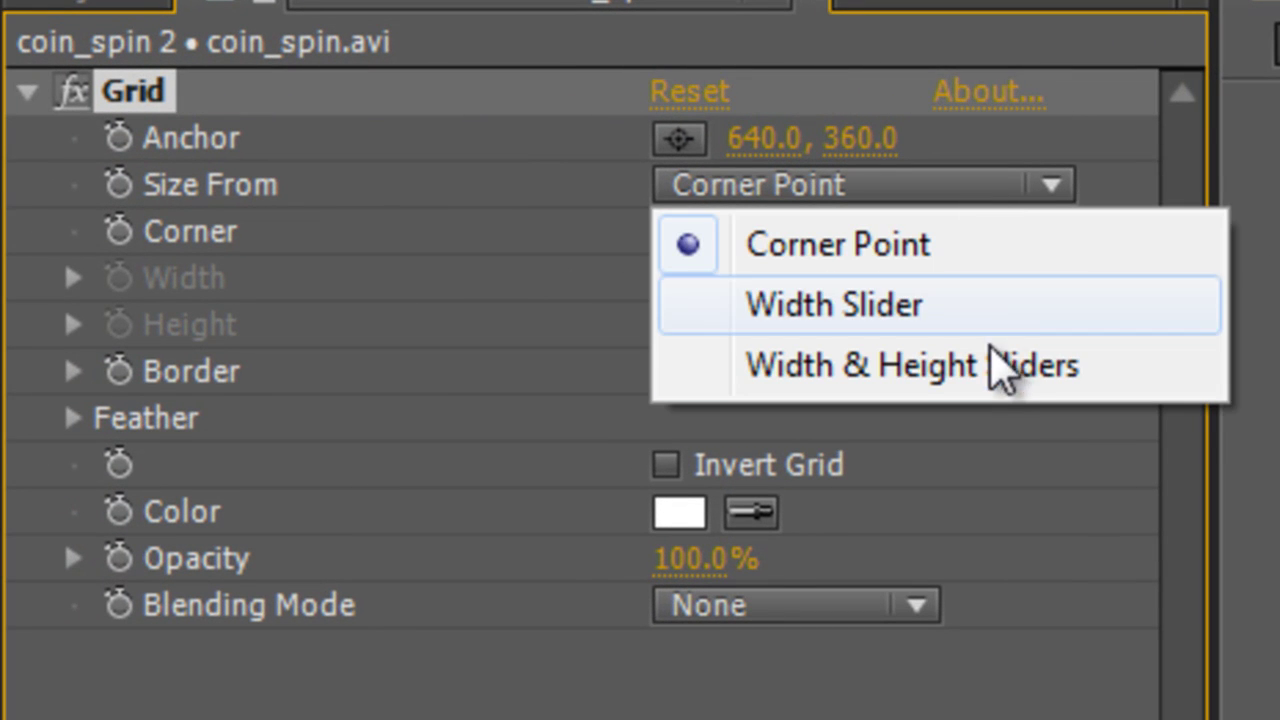
pyautogui.click(1000, 377)
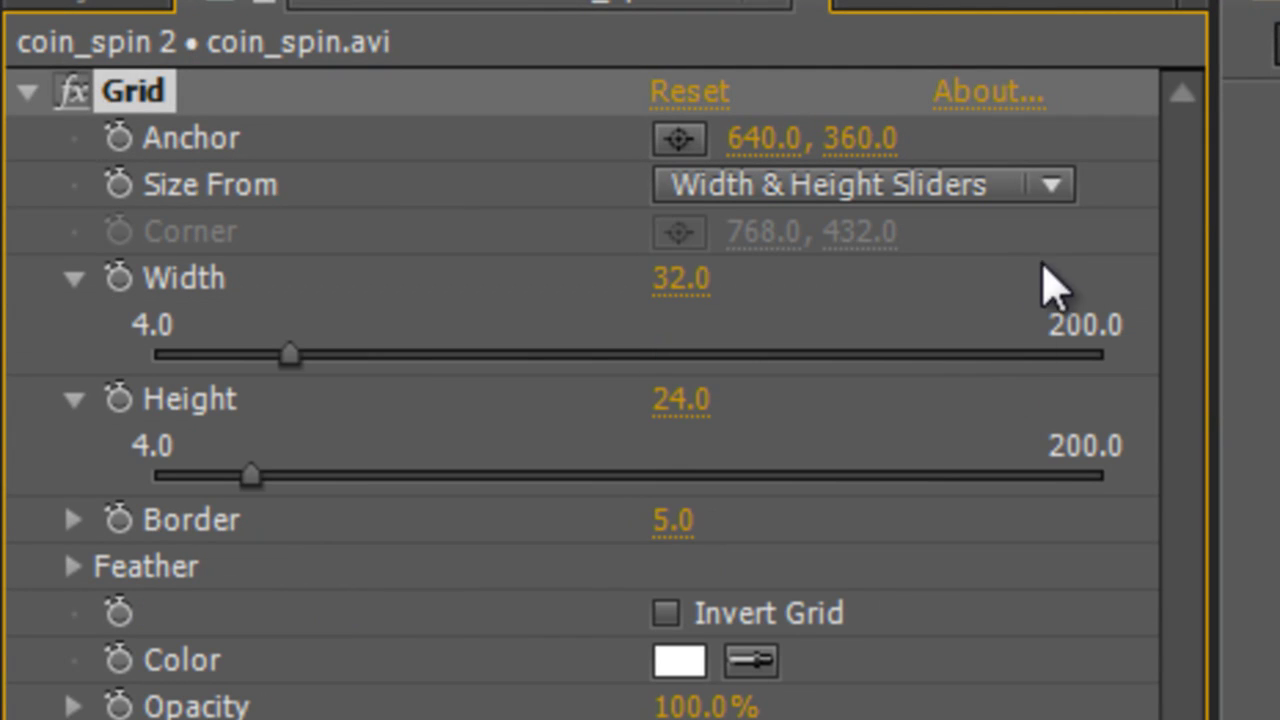
pyautogui.click(660, 285)
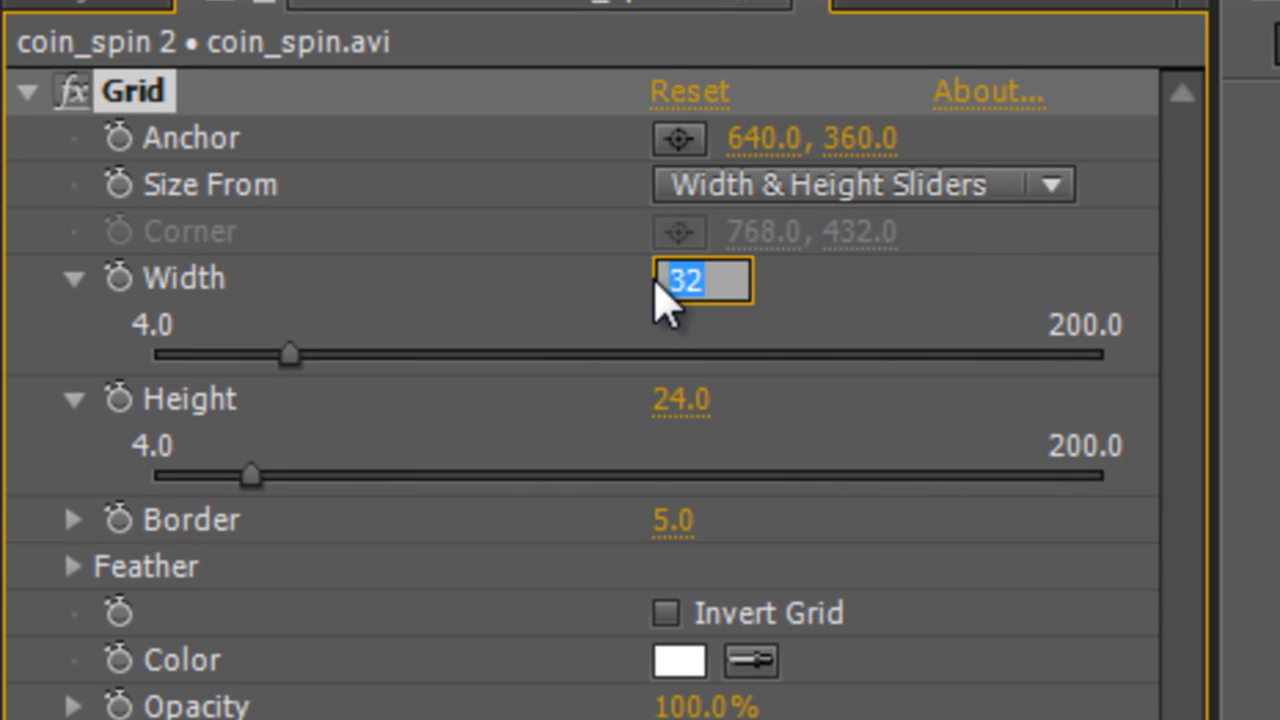
pyautogui.write('4000')
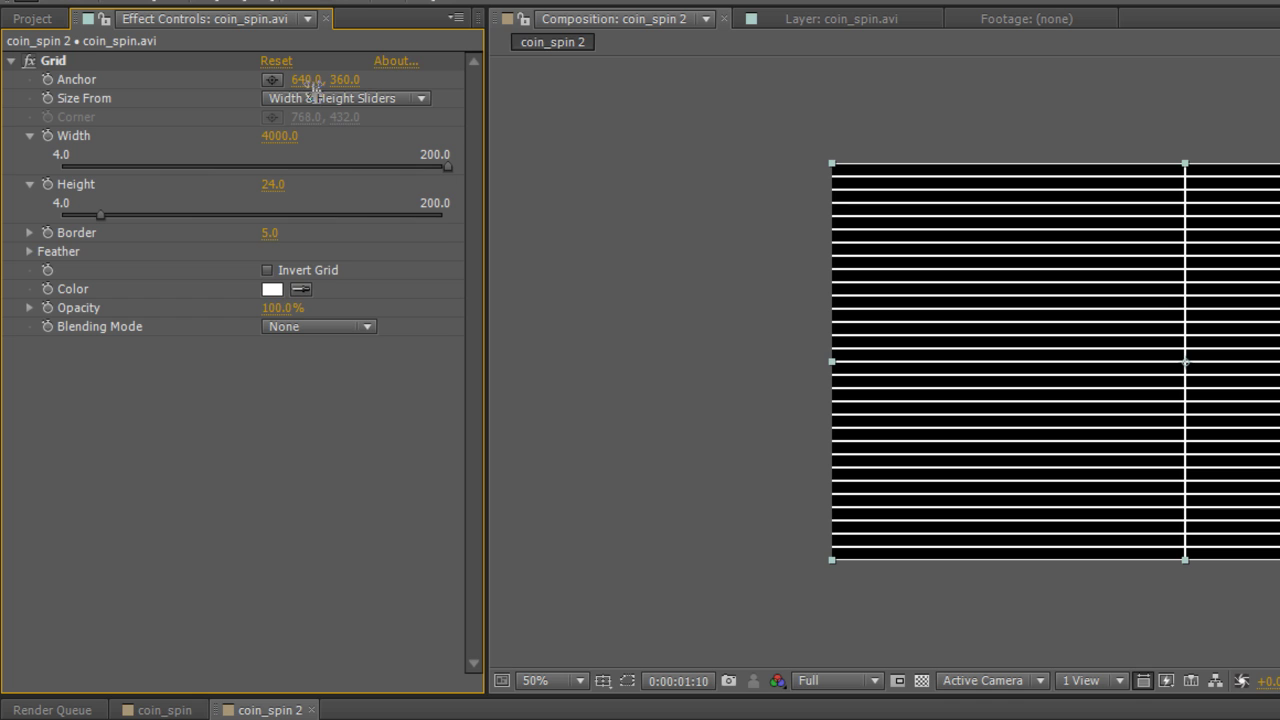
pyautogui.moveTo(305, 80); pyautogui.dragTo(224, 81)
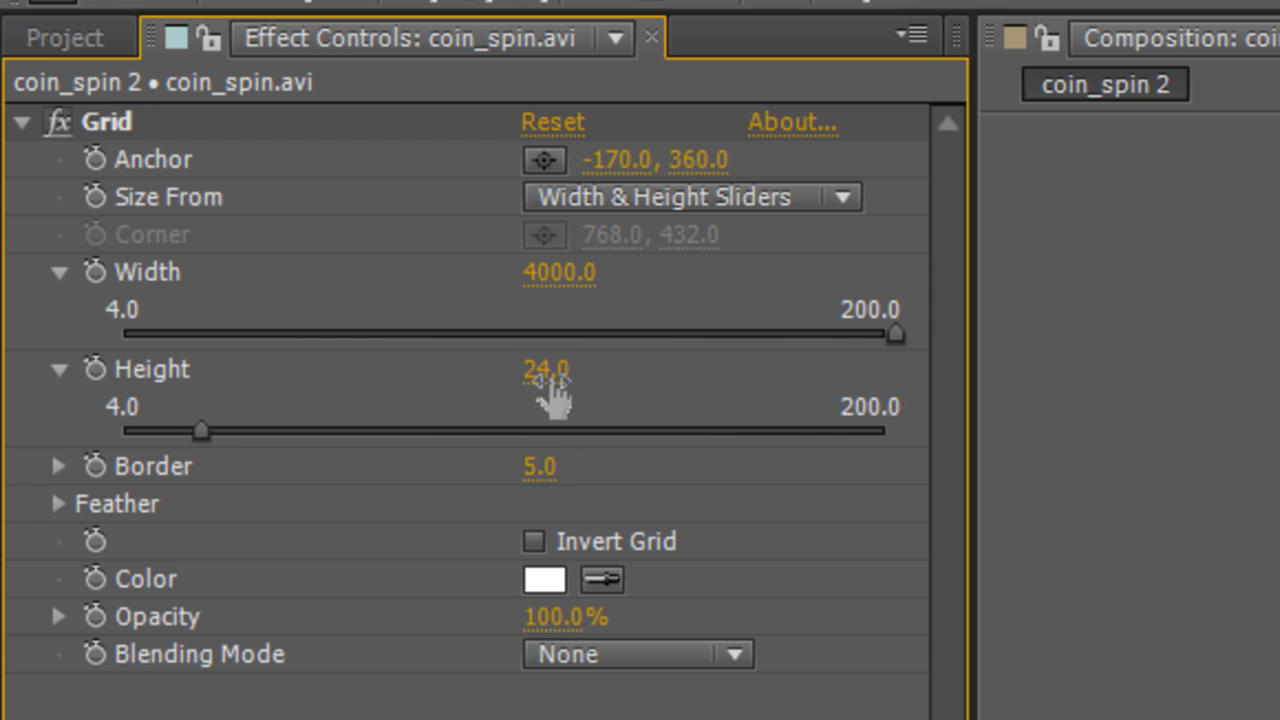
# - Set Grid Height to 2 and Border to 1, and change its blending mode to Stencil Alpha
pyautogui.moveTo(540, 370); pyautogui.dragTo(480, 376)
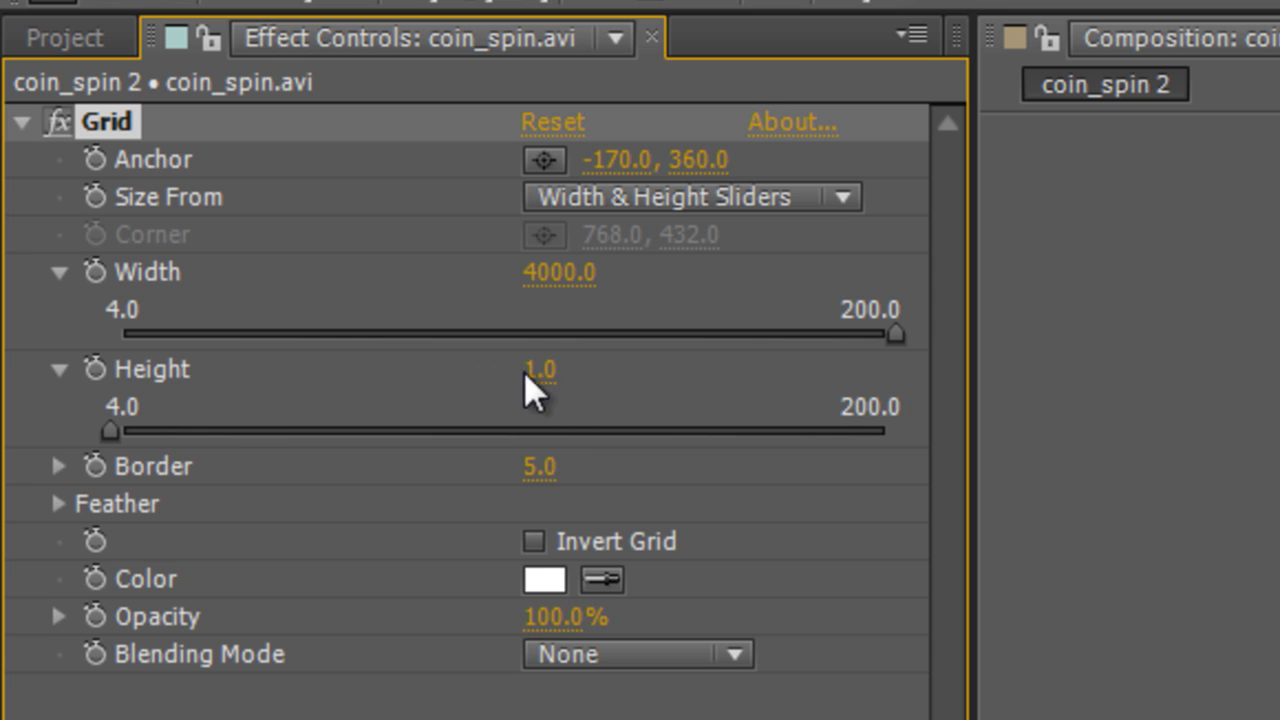
pyautogui.click(528, 372)
pyautogui.write('2')
pyautogui.press('Return')
pyautogui.click(637, 403)
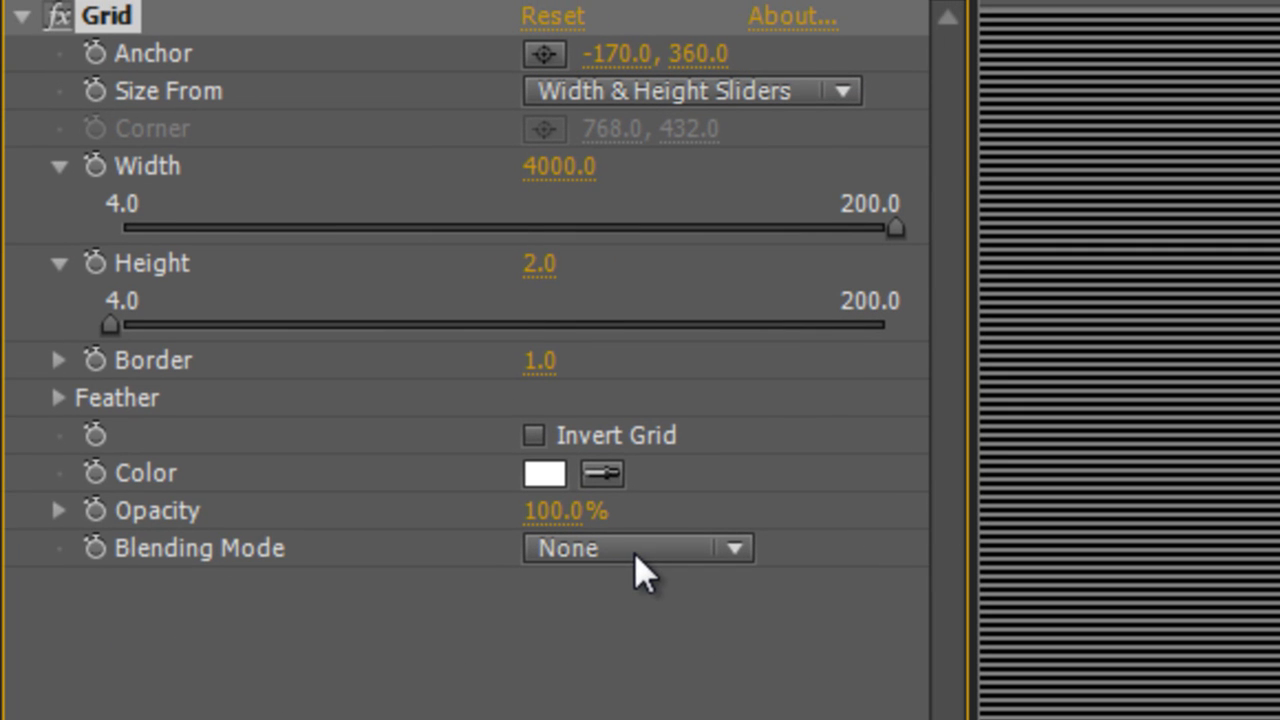
pyautogui.click(634, 552)
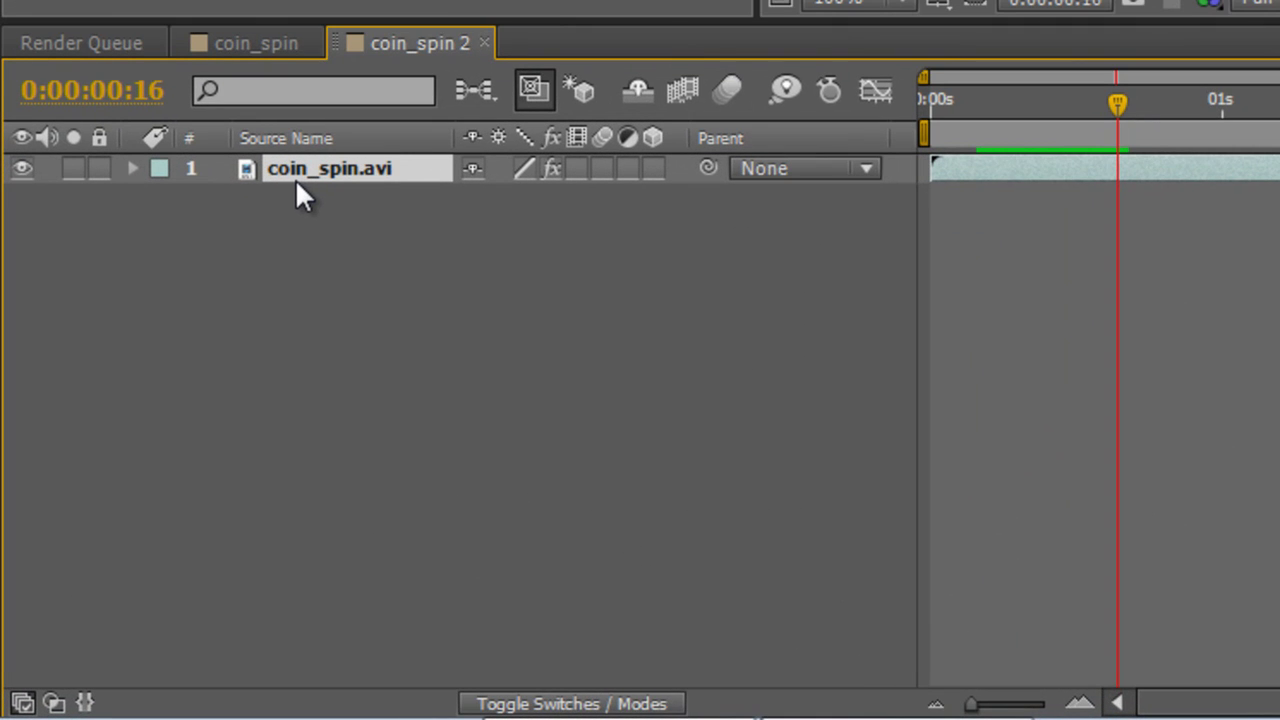
# - Duplicate the coin layer, set the Grid Anchor Y to 361, then rewind and zoom the timeline to frames
pyautogui.hotkey('ctrl', 'd')
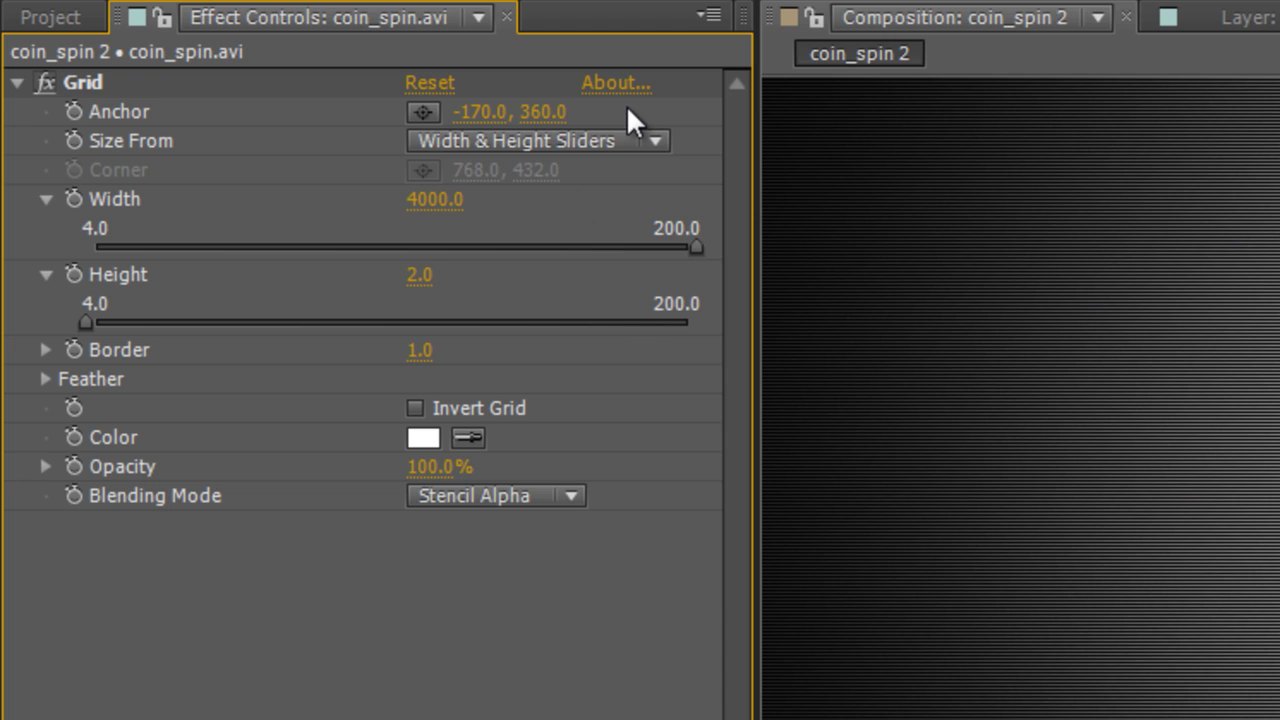
pyautogui.click(540, 112)
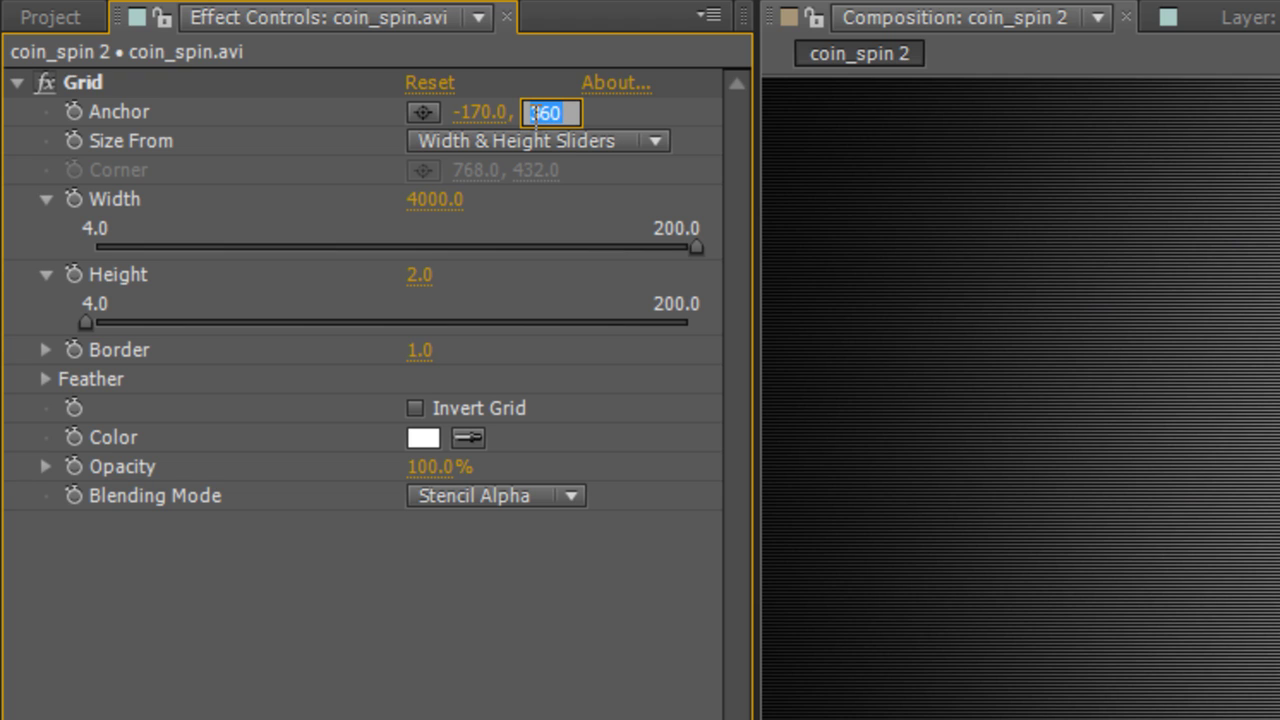
pyautogui.press('Right')
pyautogui.press('BackSpace')
pyautogui.write('1')
pyautogui.press('Return')
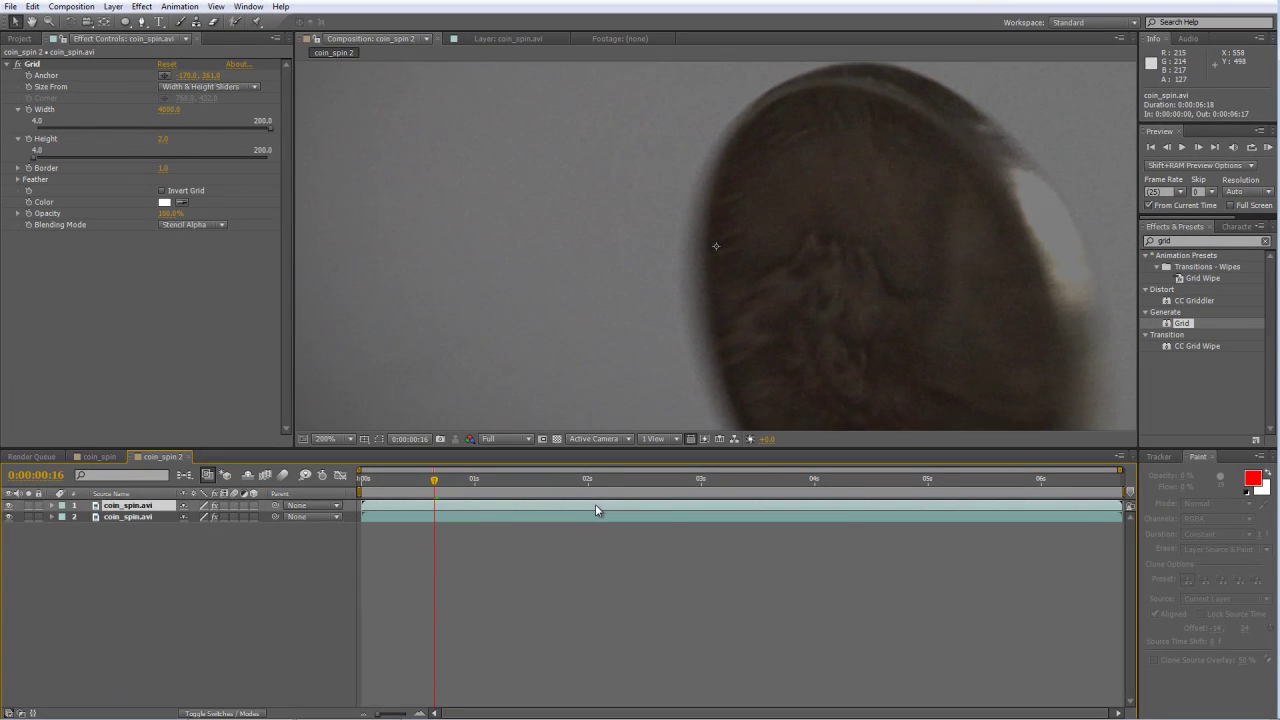
pyautogui.press('space')
pyautogui.press(';')
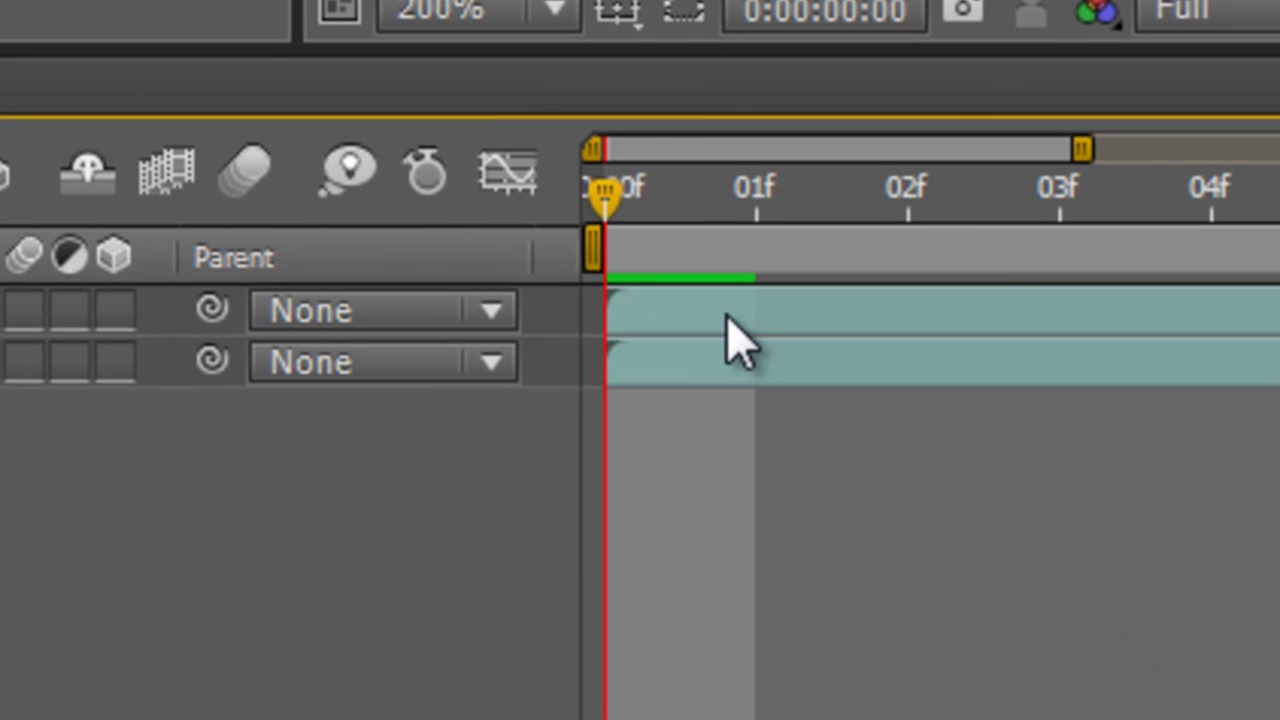
pyautogui.click(728, 318)
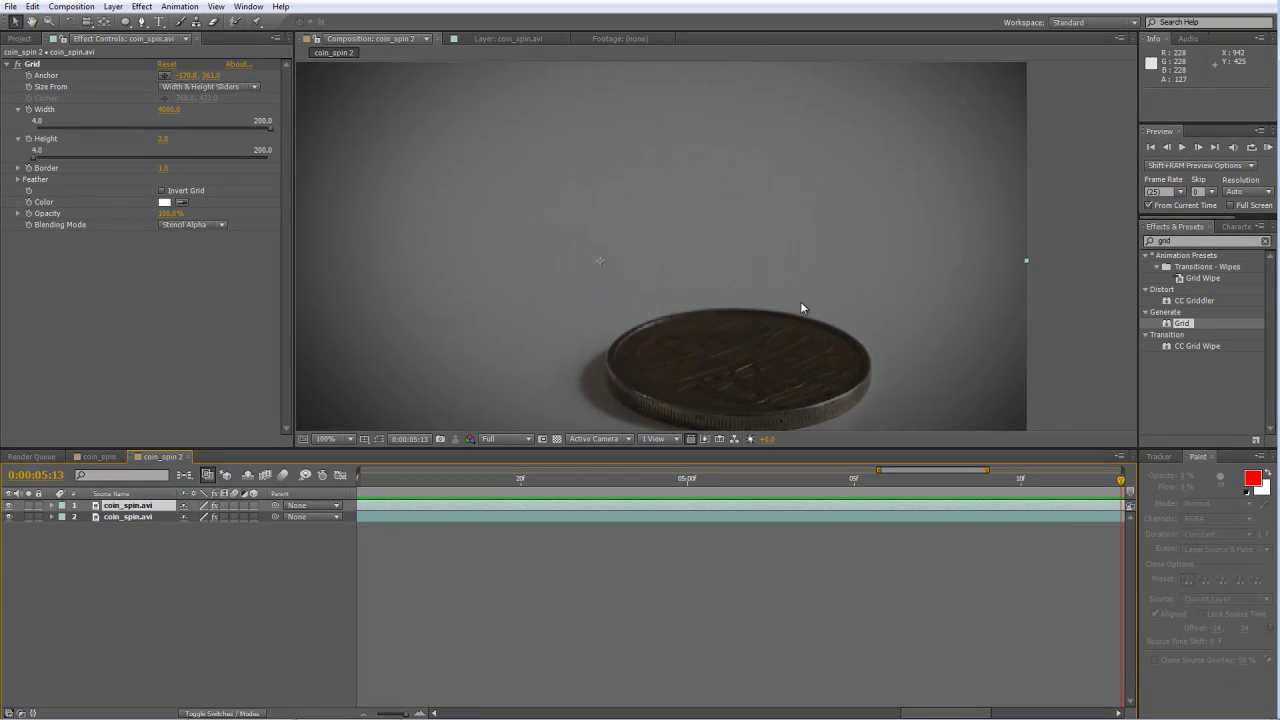
pyautogui.scroll(-2, 797, 302)
pyautogui.hscroll(-3, 760, 285)
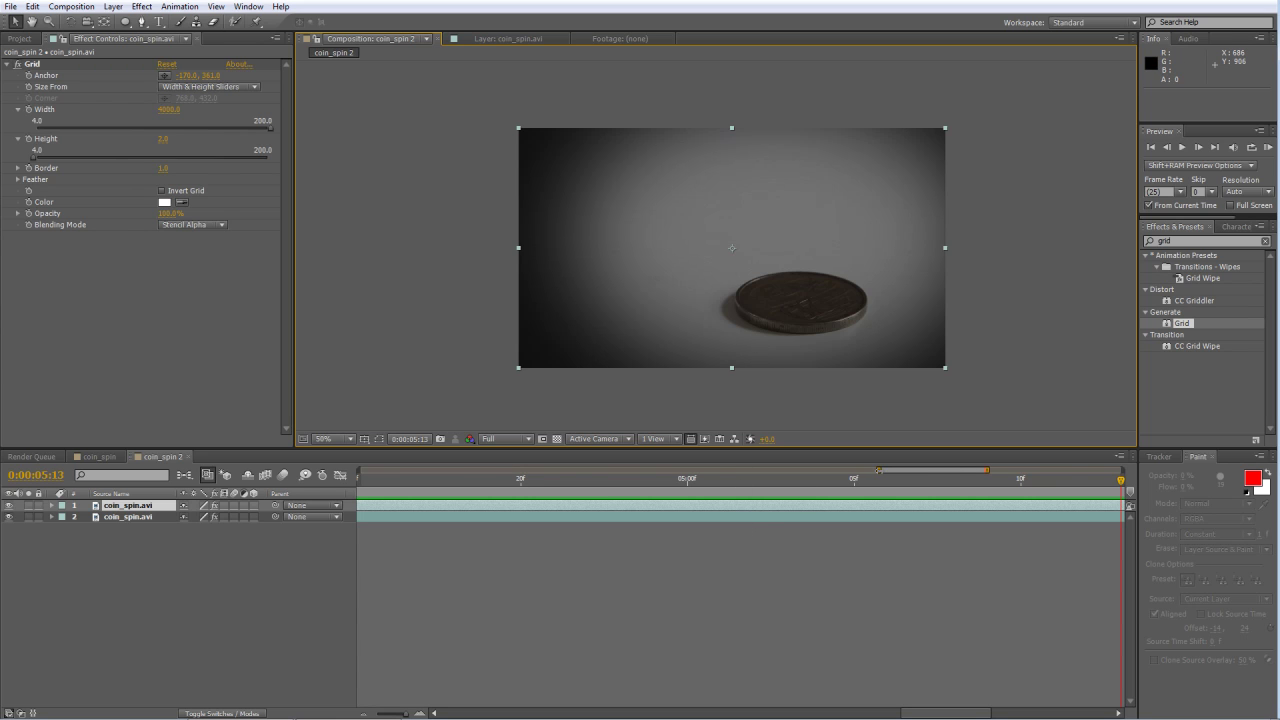
pyautogui.moveTo(878, 470); pyautogui.dragTo(360, 470)
pyautogui.click(672, 478)
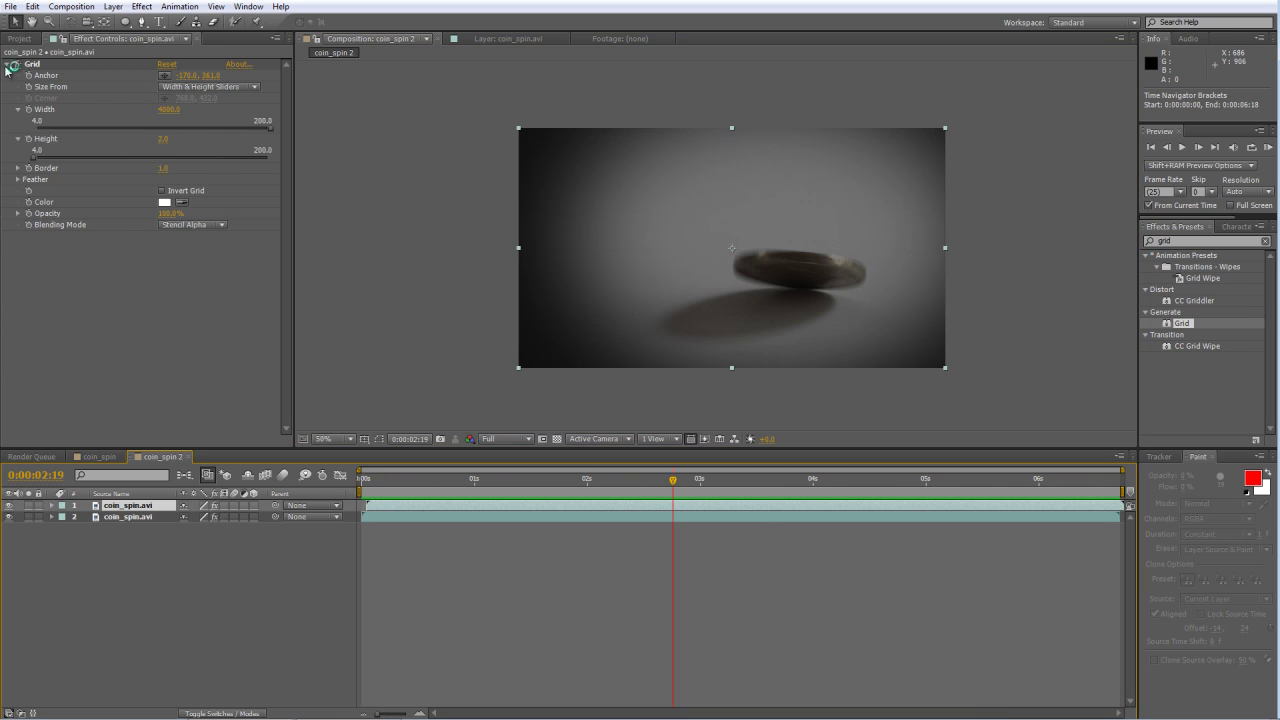
pyautogui.click(17, 66)
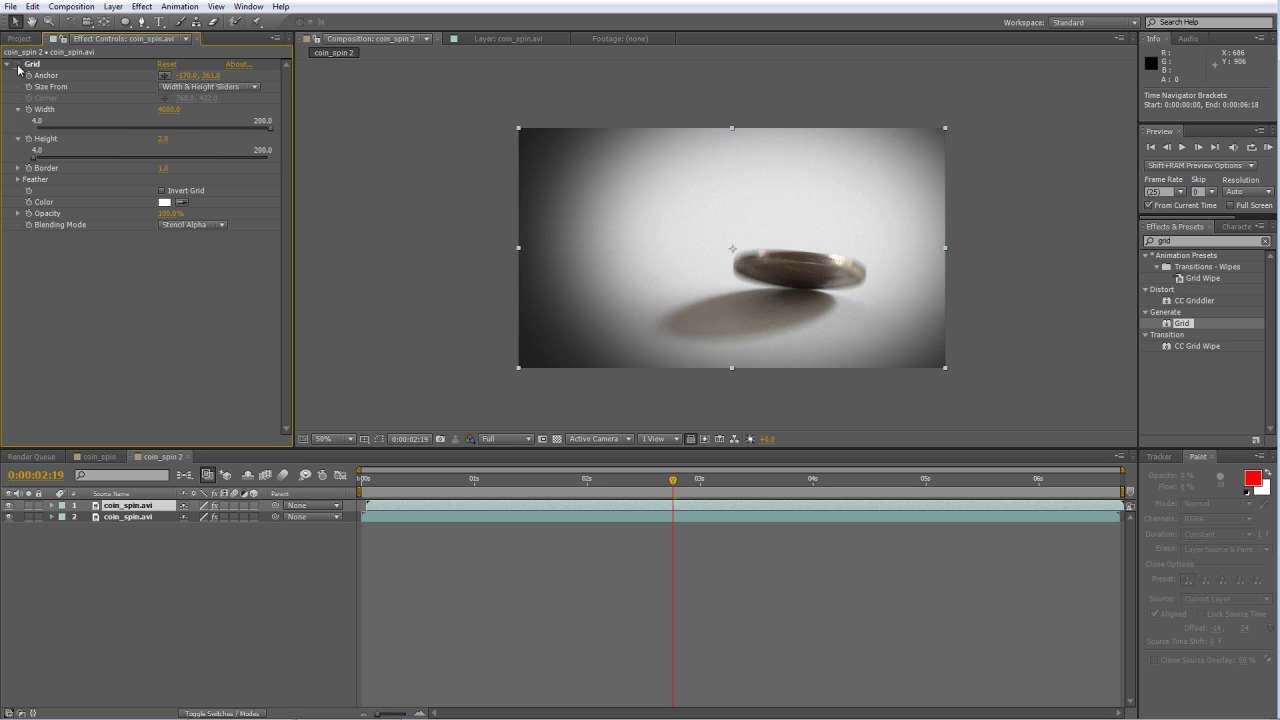
pyautogui.click(17, 66)
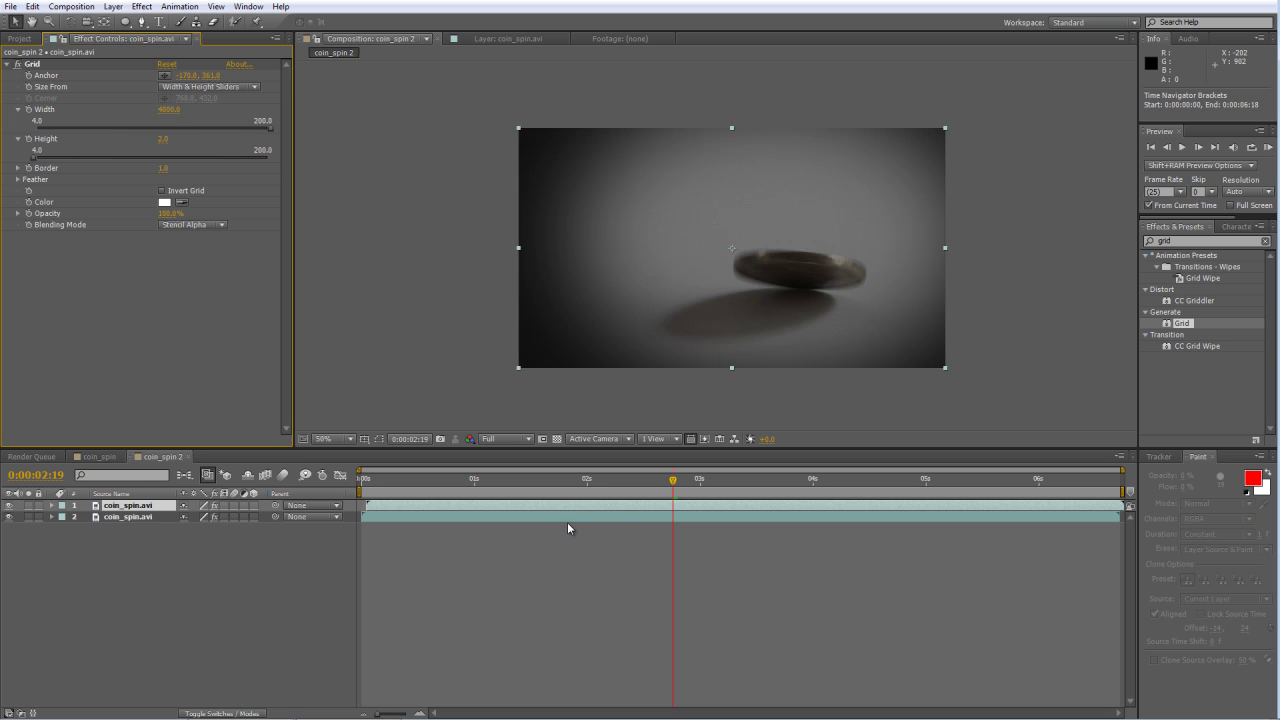
pyautogui.moveTo(673, 481); pyautogui.dragTo(840, 488)
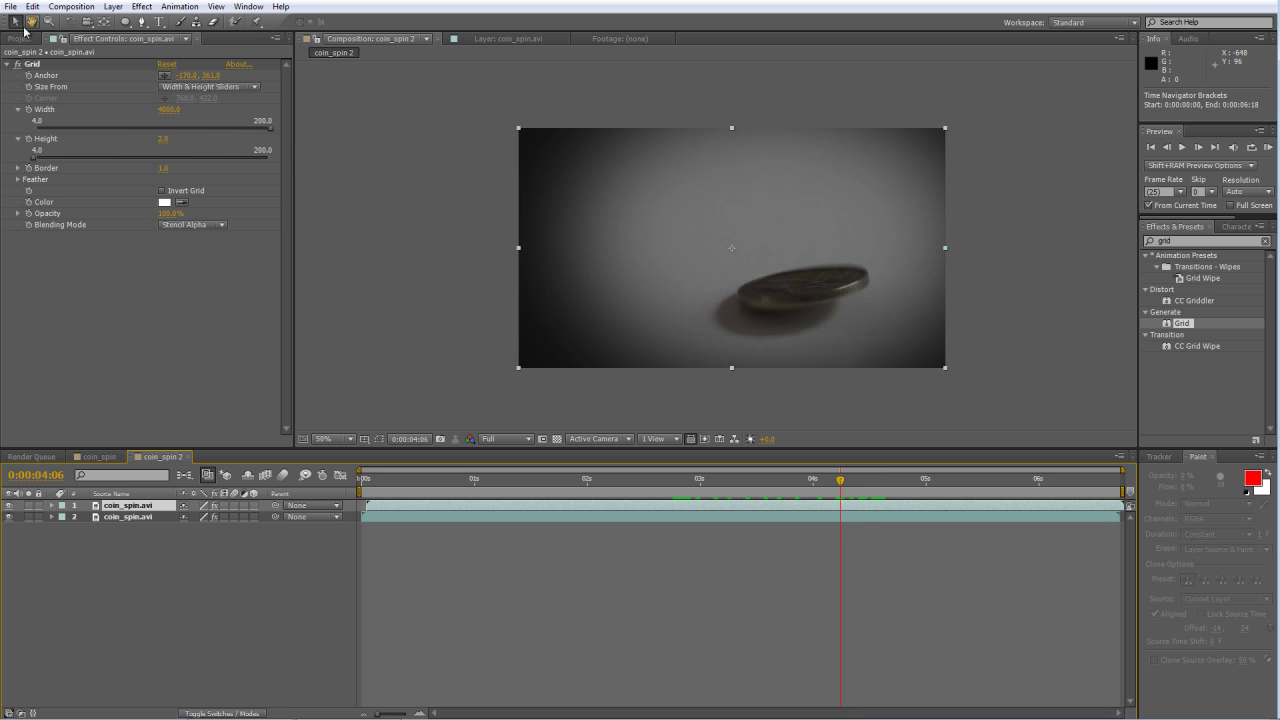
# - Show the Project panel and select the coin_spin.avi footage item
pyautogui.click(20, 38)
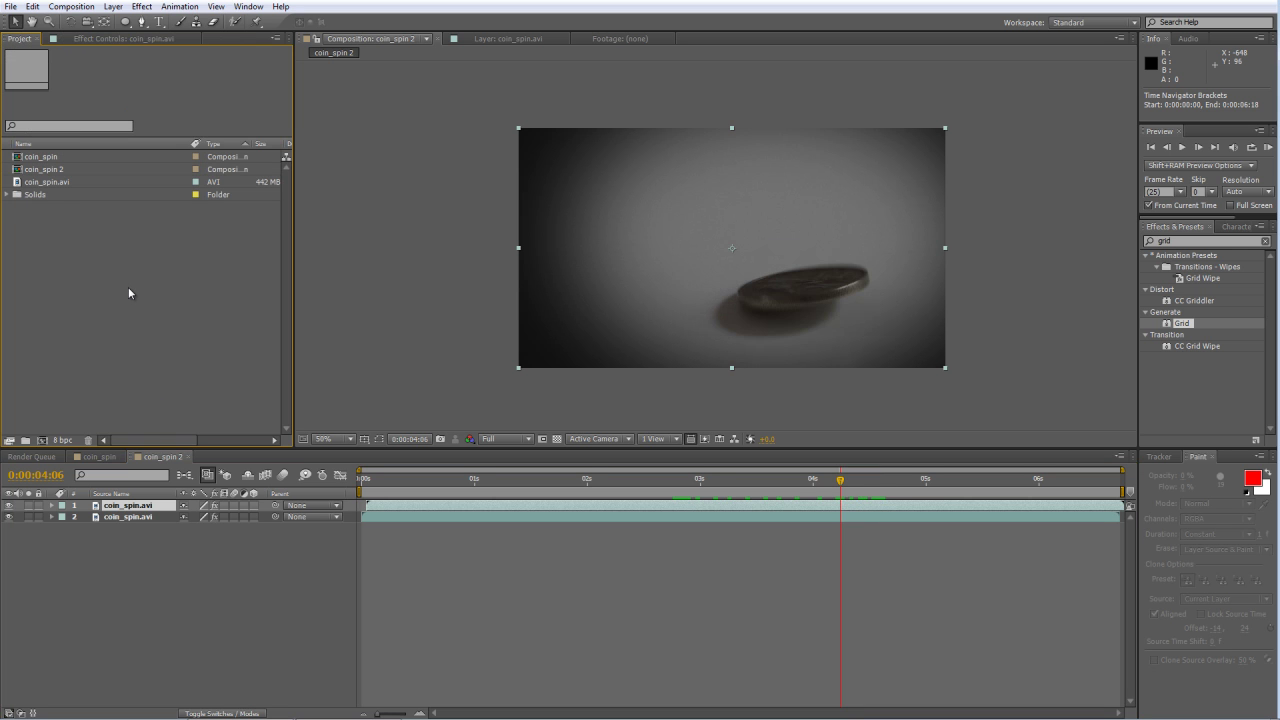
pyautogui.click(15, 182)
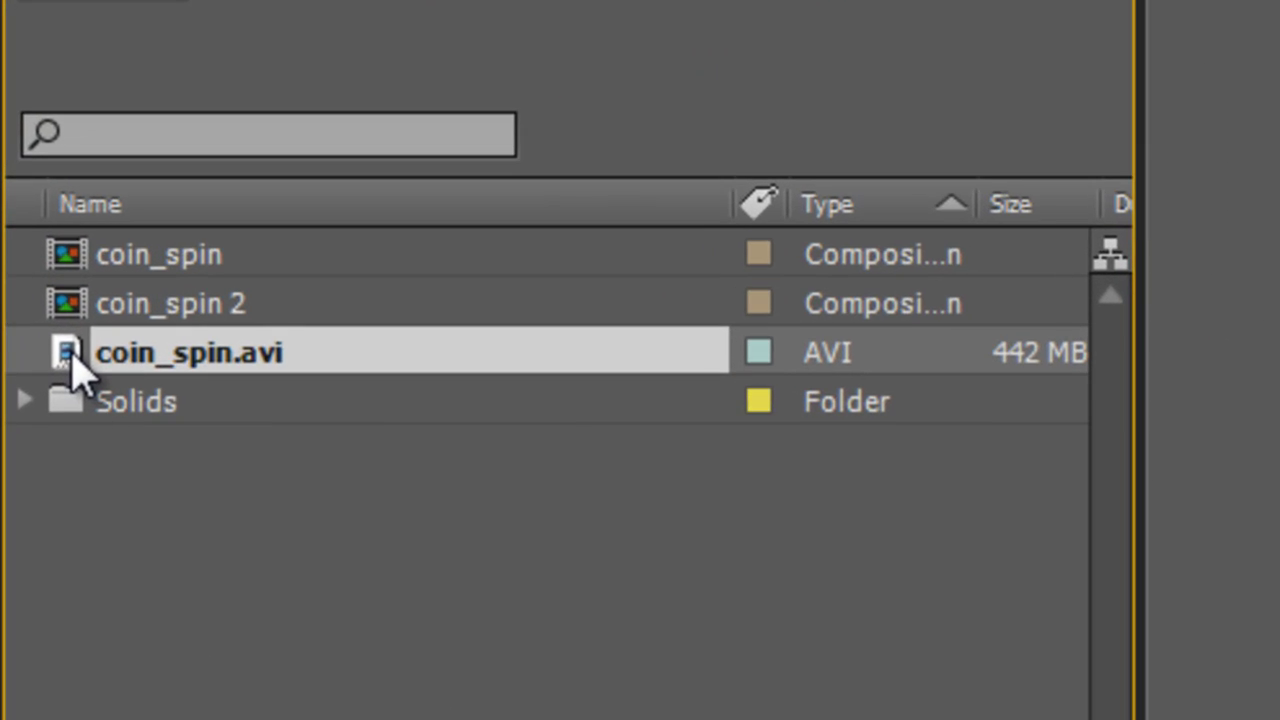